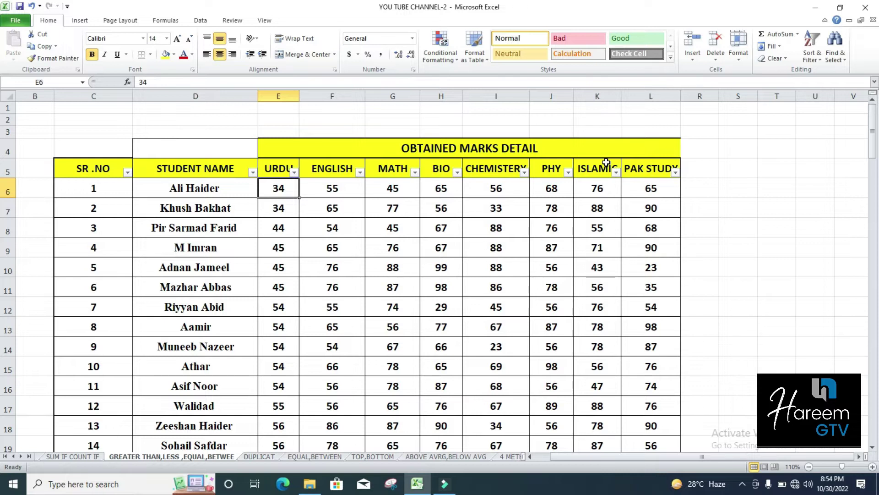
Step: Highlight all subject marks in E6:L105 that are greater than 70 with Light Red Fill with Dark Red Text
{"action": "left_click_drag", "start_coordinate": [284, 189], "coordinate": [573, 419]}
{"action": "left_click_drag", "start_coordinate": [566, 481], "coordinate": [638, 395]}
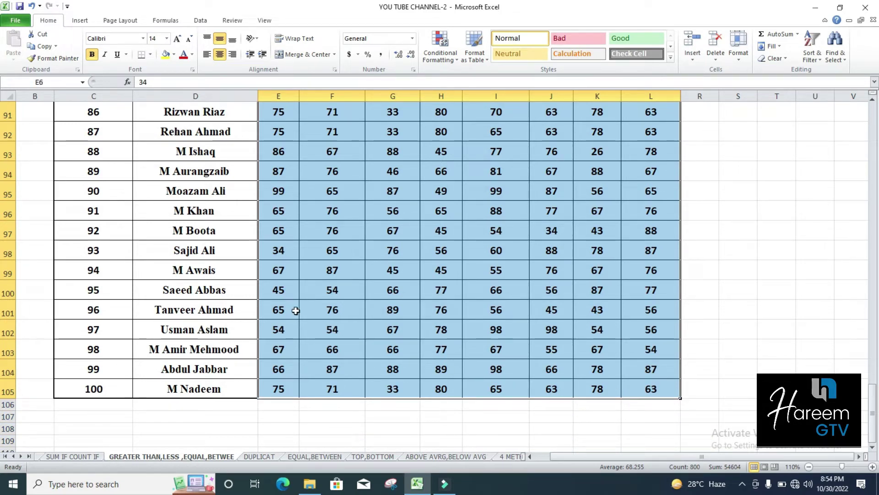
{"action": "left_click", "coordinate": [430, 60]}
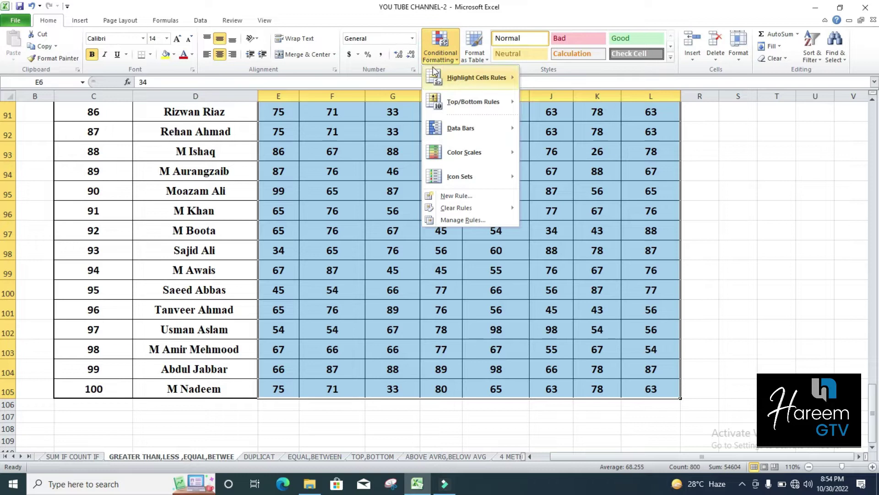
{"action": "mouse_move", "coordinate": [436, 76]}
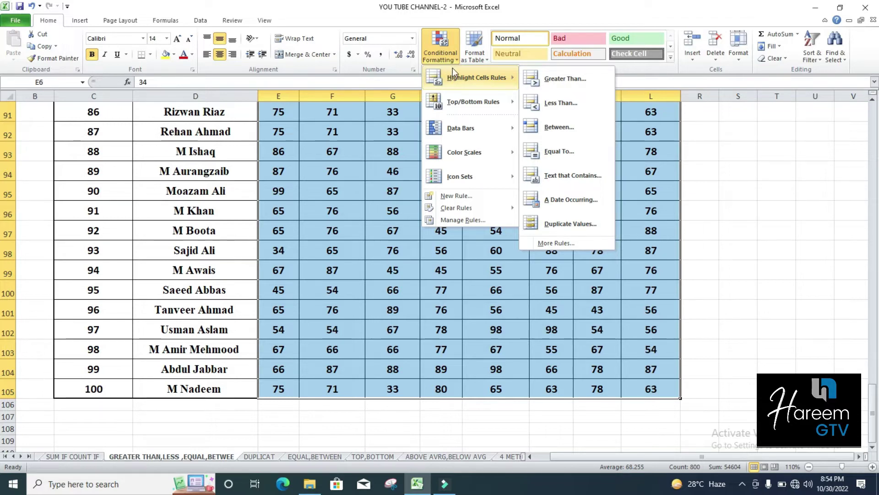
{"action": "left_click", "coordinate": [546, 81]}
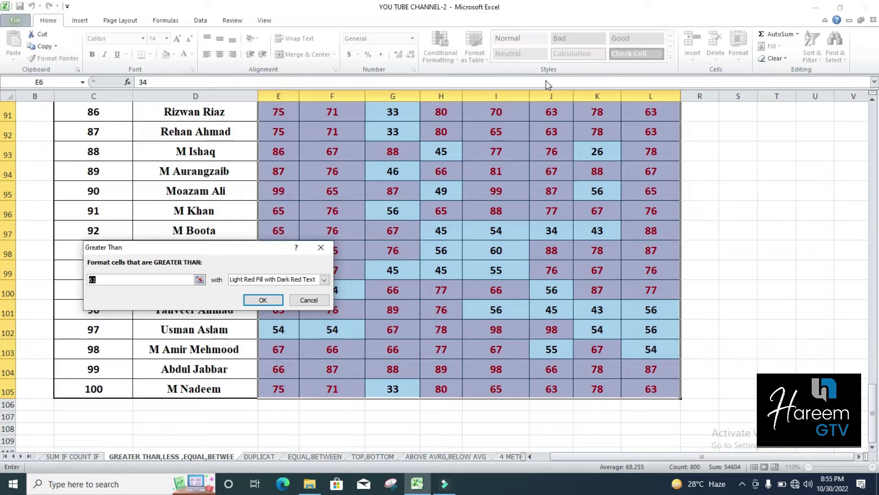
{"action": "type", "text": "7"}
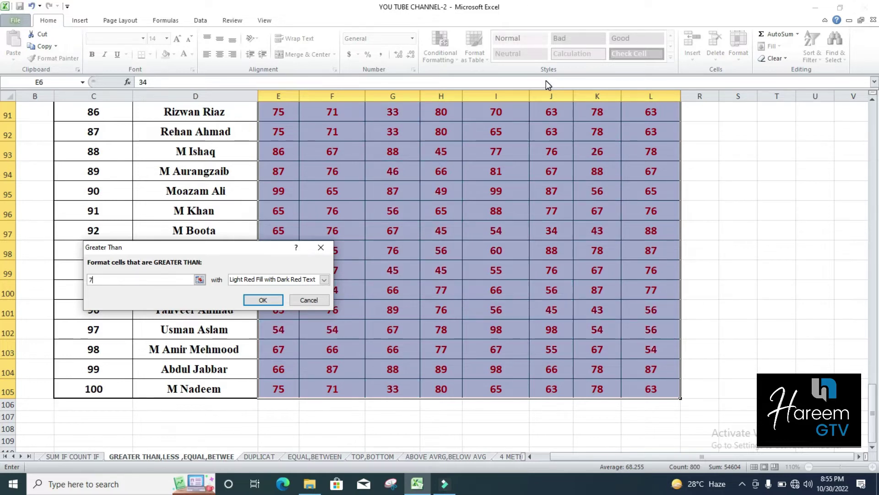
{"action": "type", "text": "0"}
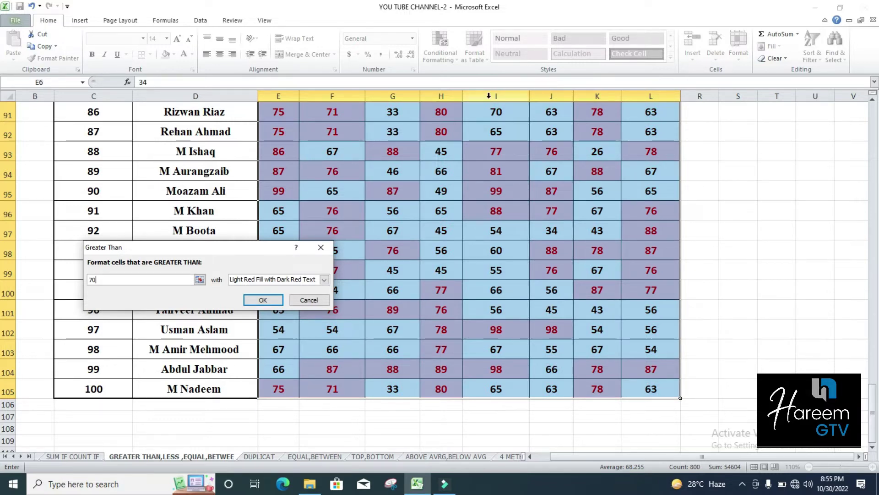
{"action": "left_click", "coordinate": [280, 296]}
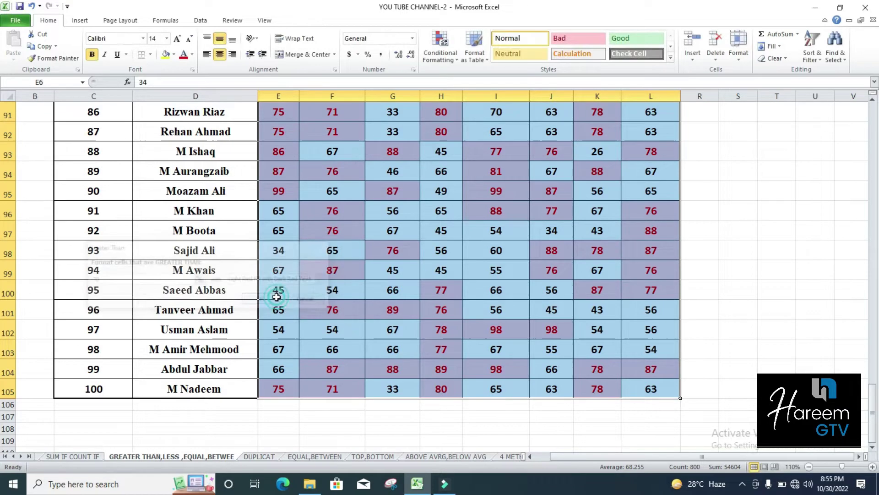
{"action": "left_click", "coordinate": [369, 275]}
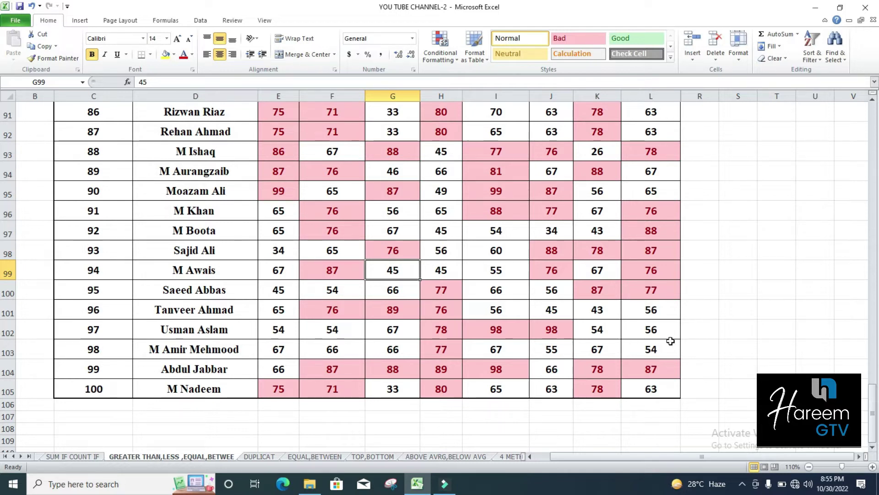
Step: Examine which subject marks are highlighted for the first two students at the start of the table
{"action": "left_click_drag", "start_coordinate": [876, 433], "coordinate": [876, 114]}
{"action": "left_click", "coordinate": [212, 183]}
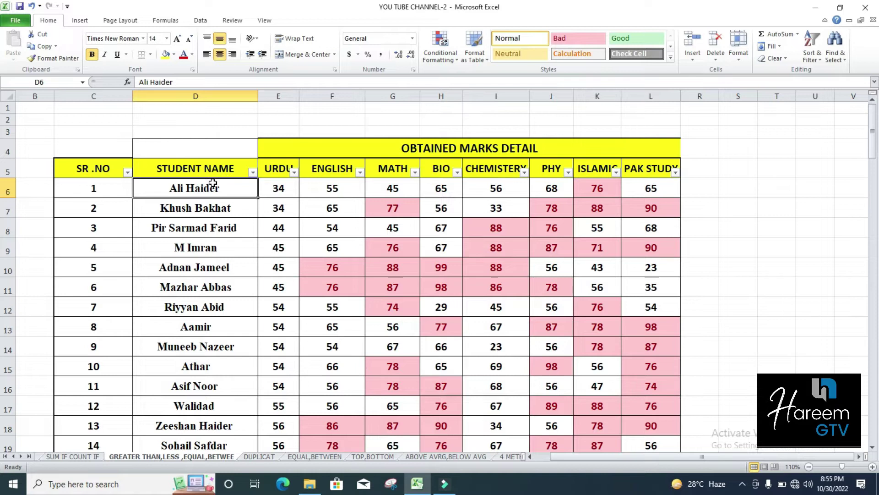
{"action": "left_click", "coordinate": [596, 188]}
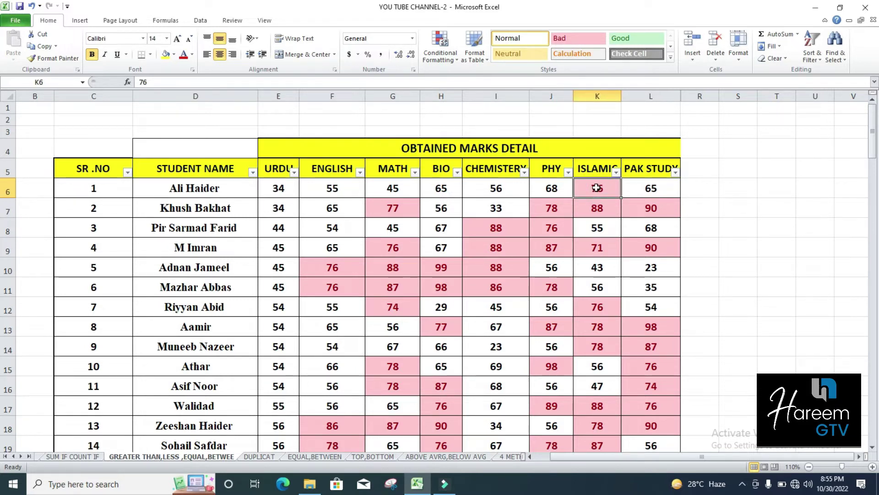
{"action": "left_click", "coordinate": [236, 203]}
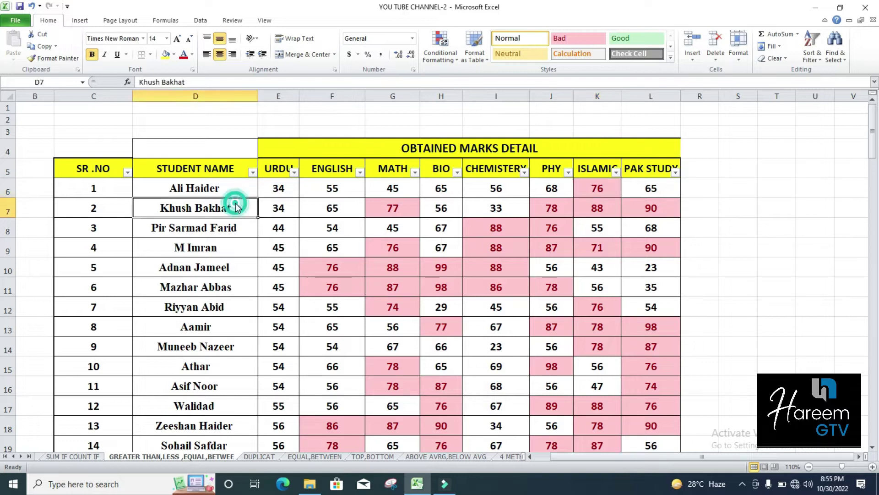
{"action": "key", "text": "Right"}
{"action": "key", "text": "Right"}
{"action": "key", "text": "Right"}
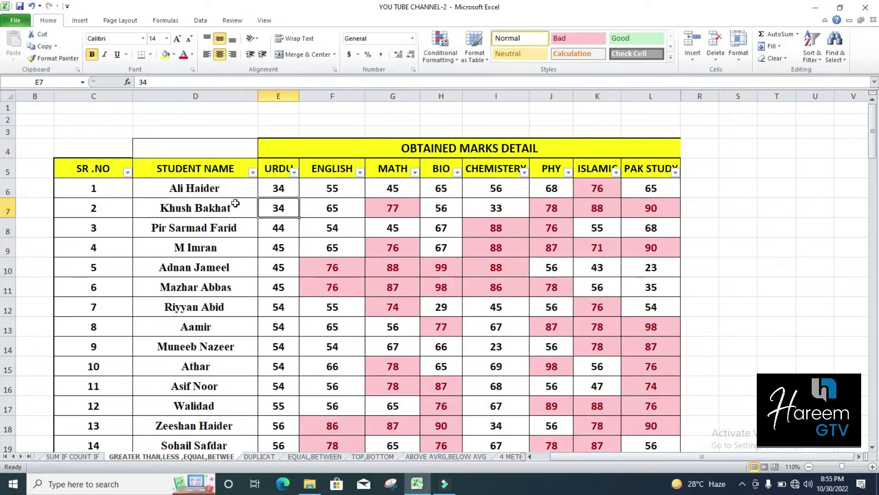
{"action": "key", "text": "Right"}
{"action": "key", "text": "Right"}
{"action": "key", "text": "Right"}
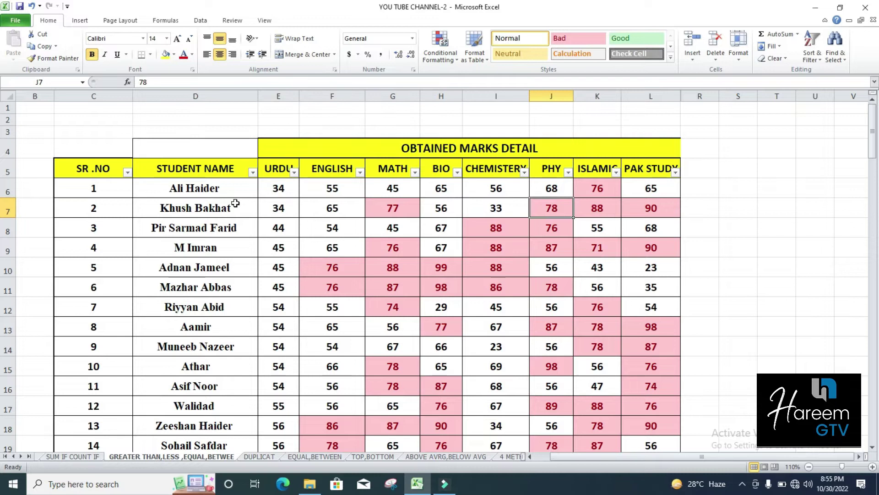
{"action": "key", "text": "Right"}
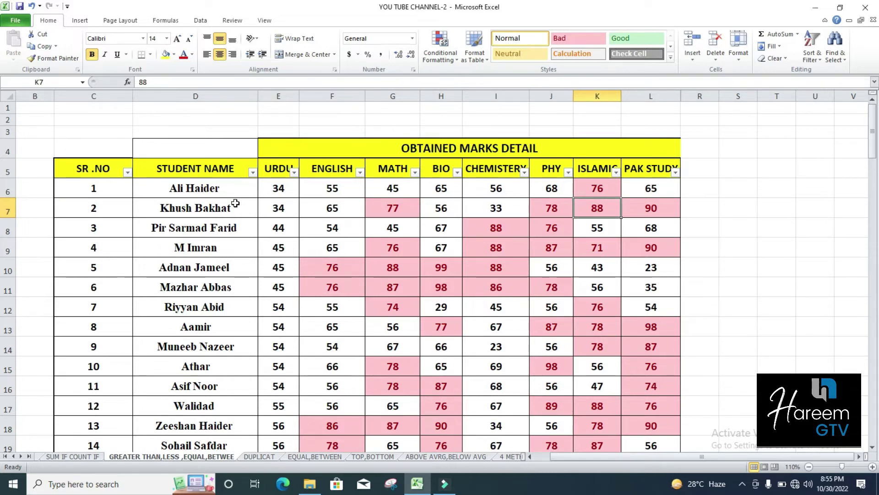
{"action": "key", "text": "Right"}
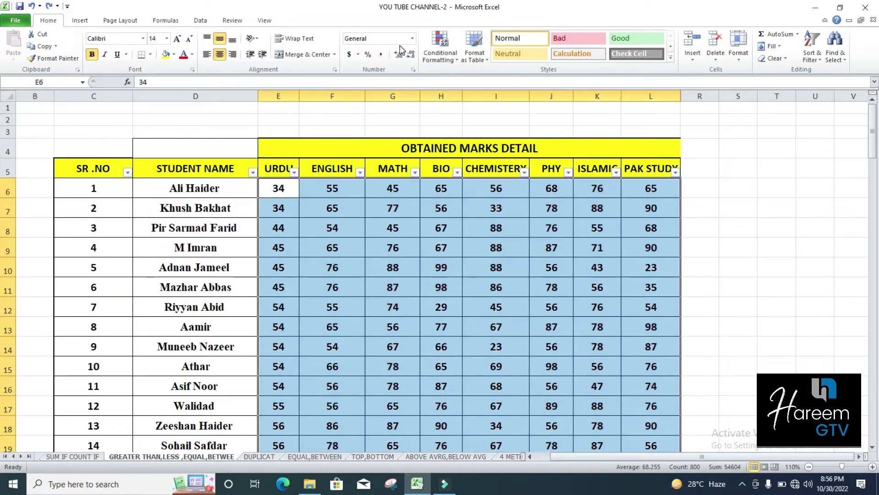
Step: Highlight the marks in E6:L105 that are greater than 90 with Green Fill with Dark Green Text and review the table
{"action": "left_click", "coordinate": [440, 46]}
{"action": "mouse_move", "coordinate": [485, 81]}
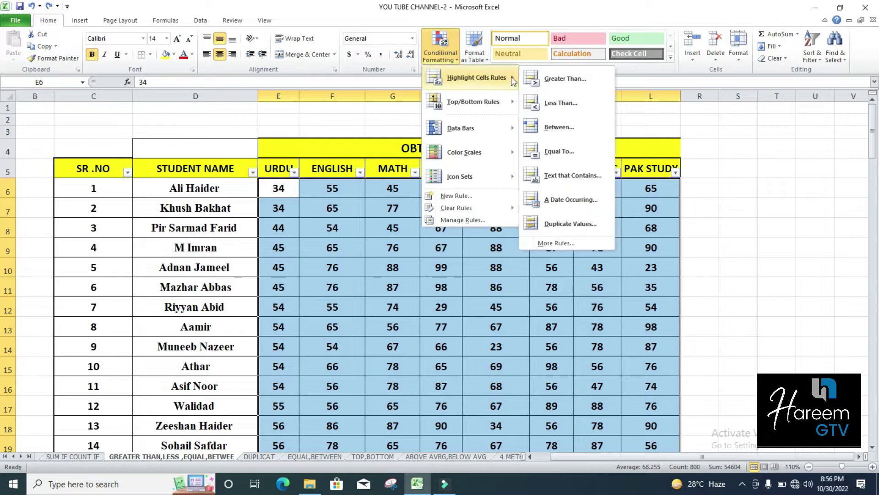
{"action": "left_click", "coordinate": [543, 79]}
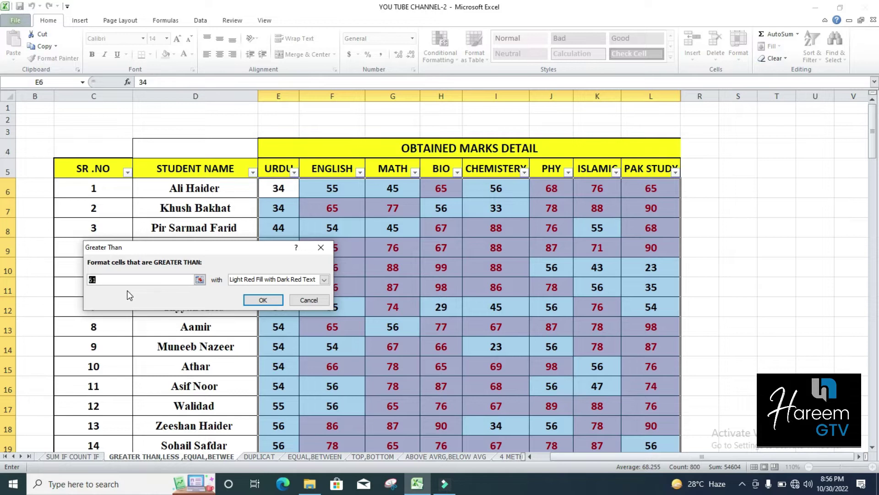
{"action": "type", "text": "90"}
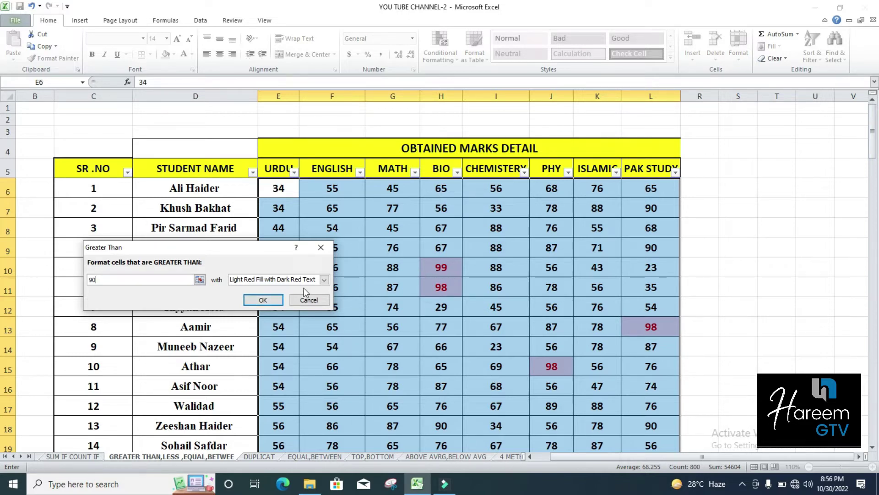
{"action": "left_click", "coordinate": [325, 280]}
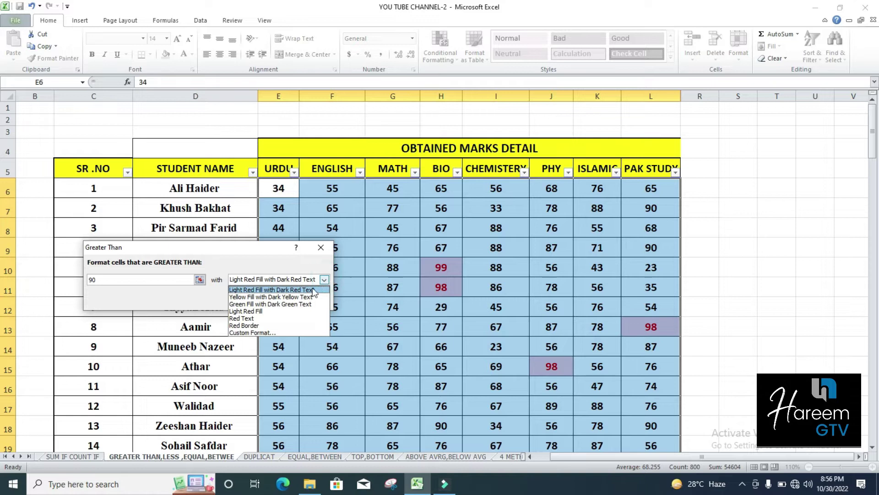
{"action": "left_click", "coordinate": [282, 304]}
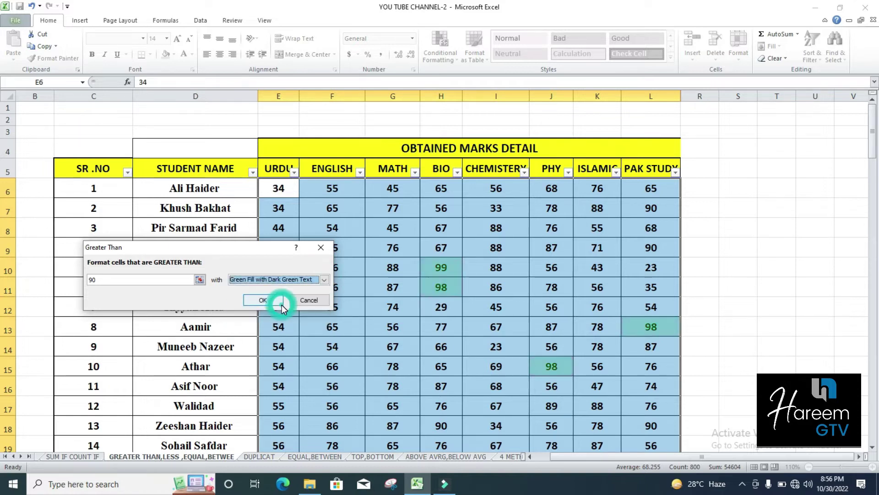
{"action": "left_click", "coordinate": [264, 300]}
{"action": "left_click", "coordinate": [468, 301]}
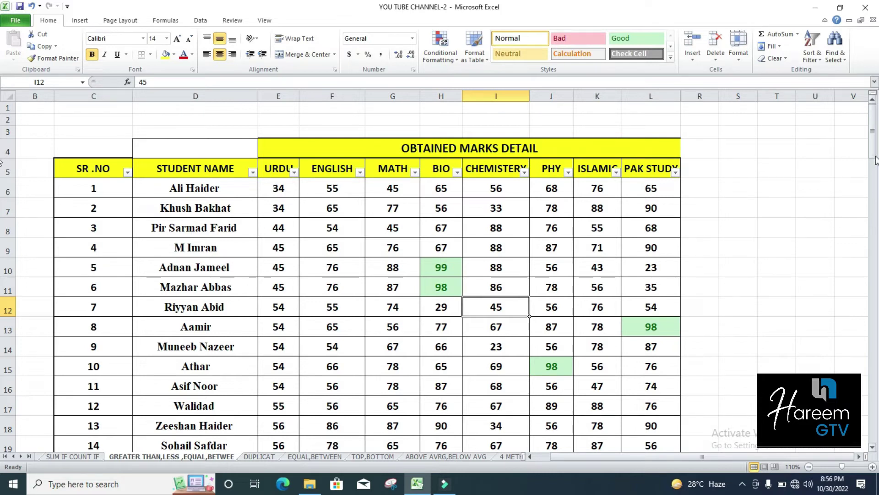
{"action": "left_click_drag", "start_coordinate": [873, 154], "coordinate": [875, 339]}
{"action": "left_click_drag", "start_coordinate": [876, 379], "coordinate": [876, 132]}
Step: Clear the conditional formatting rules from the marks in E6:L105 only
{"action": "left_click_drag", "start_coordinate": [280, 189], "coordinate": [625, 407]}
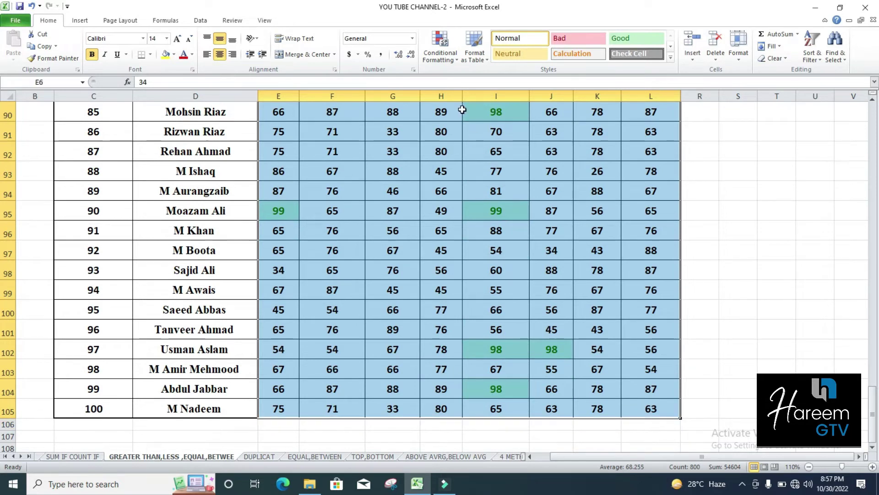
{"action": "left_click", "coordinate": [440, 57]}
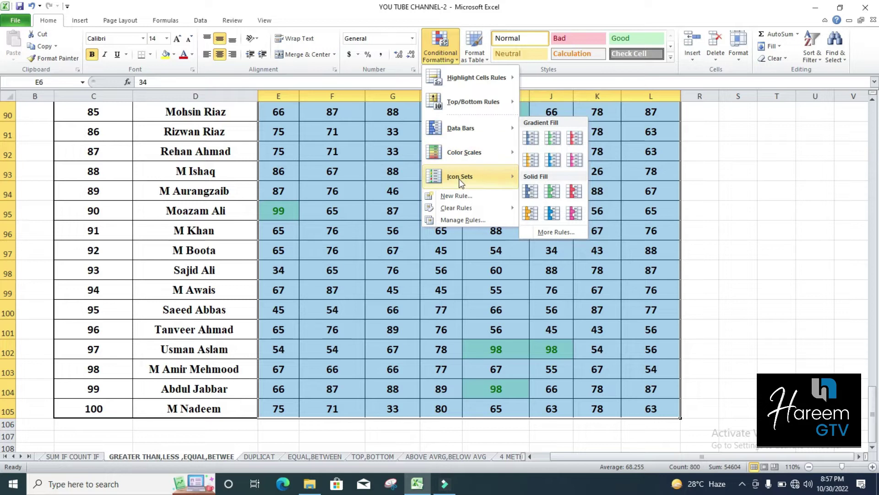
{"action": "mouse_move", "coordinate": [461, 207]}
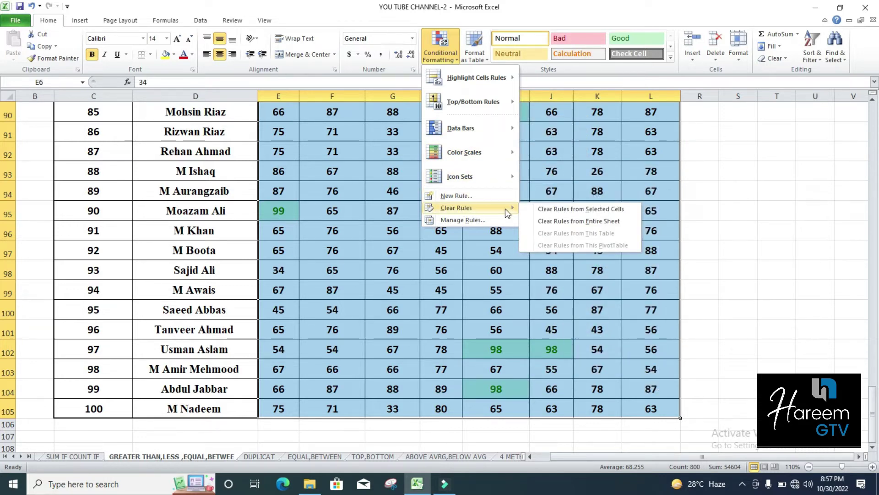
{"action": "left_click", "coordinate": [549, 210]}
{"action": "left_click", "coordinate": [498, 249]}
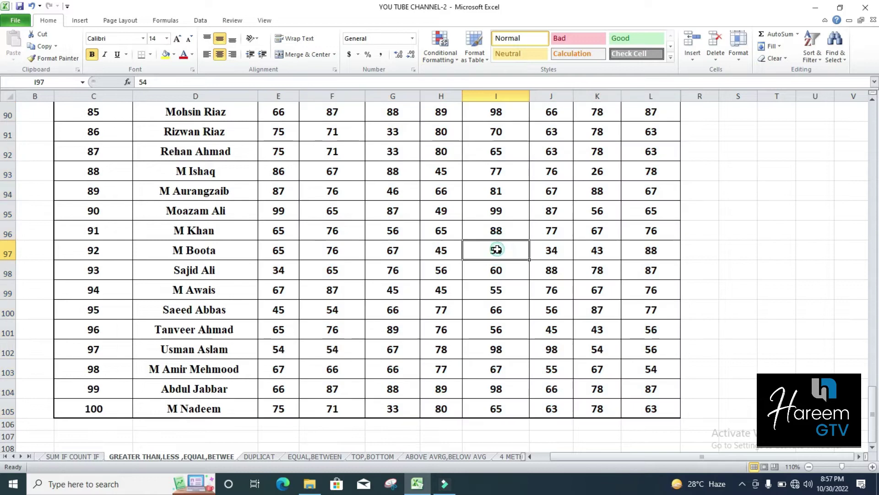
Step: Highlight the marks in E6:L105 that are less than 50 with Light Red Fill with Dark Red Text
{"action": "left_click_drag", "start_coordinate": [875, 414], "coordinate": [877, 103]}
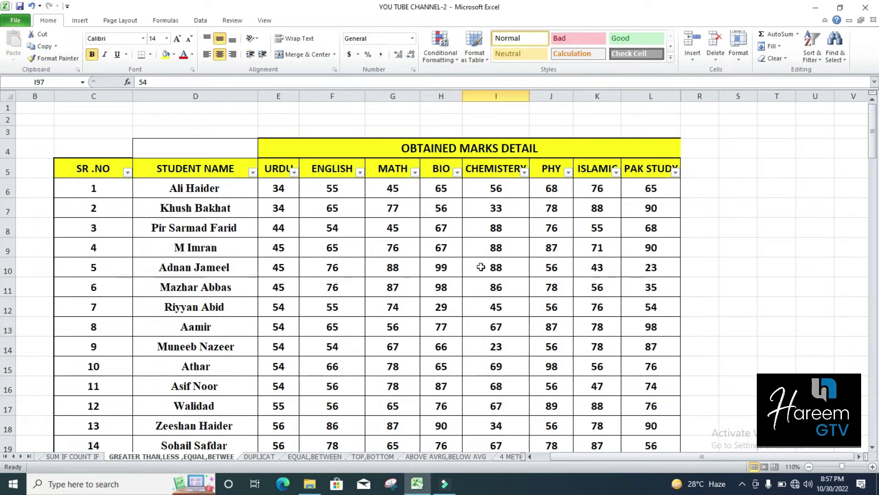
{"action": "left_click_drag", "start_coordinate": [278, 188], "coordinate": [633, 427]}
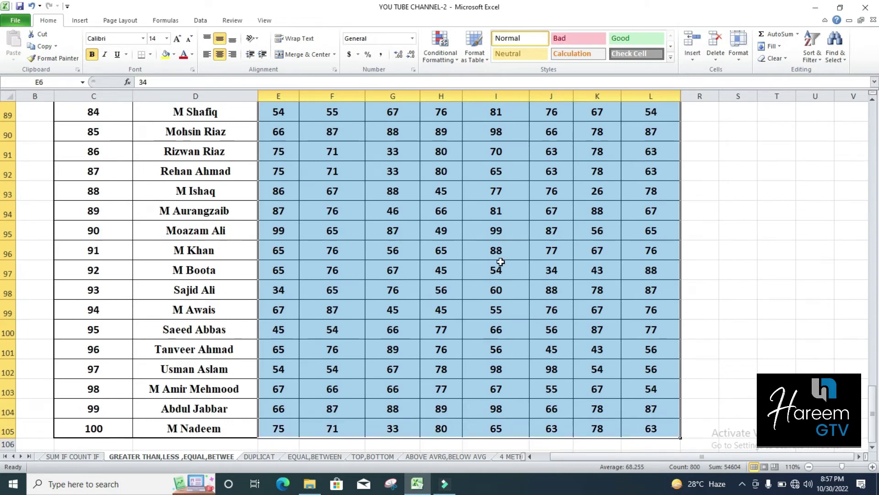
{"action": "left_click", "coordinate": [447, 51]}
{"action": "mouse_move", "coordinate": [499, 79]}
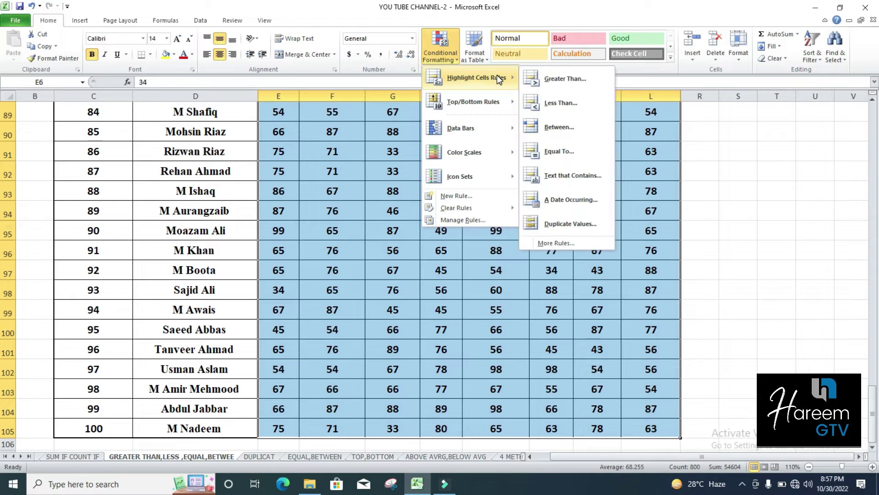
{"action": "left_click", "coordinate": [565, 102]}
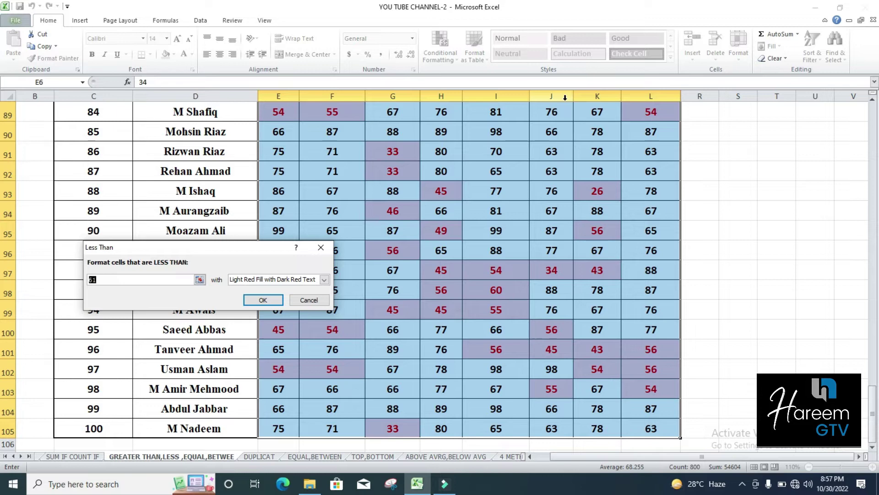
{"action": "type", "text": "50"}
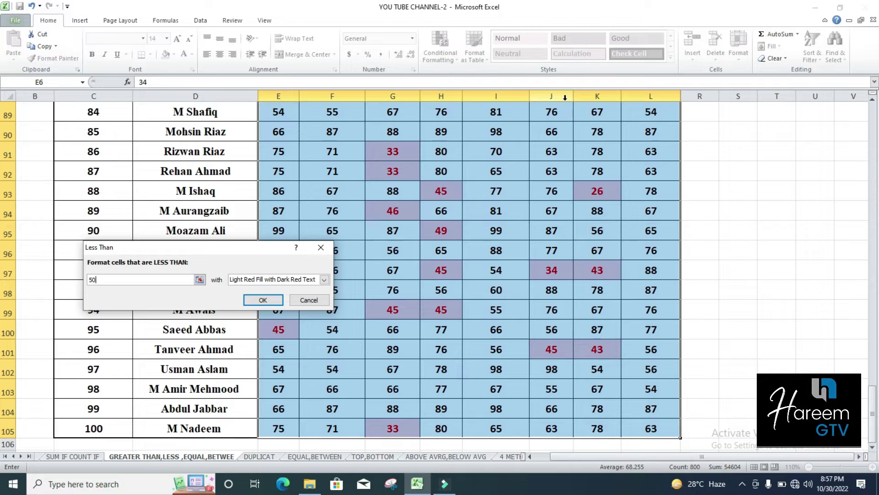
{"action": "left_click", "coordinate": [263, 300]}
{"action": "left_click", "coordinate": [551, 270]}
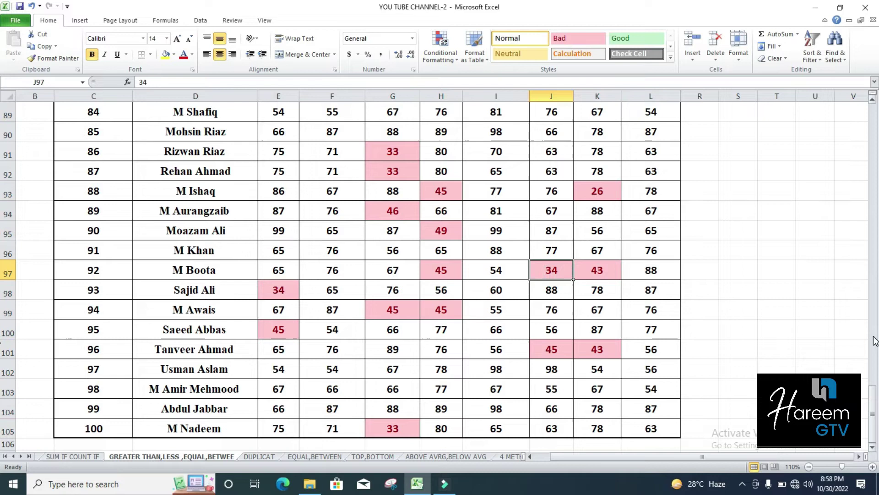
Step: Check the highlighted low marks of the first two students, and the row of the student with serial number 10
{"action": "left_click_drag", "start_coordinate": [873, 394], "coordinate": [876, 109]}
{"action": "left_click", "coordinate": [292, 188]}
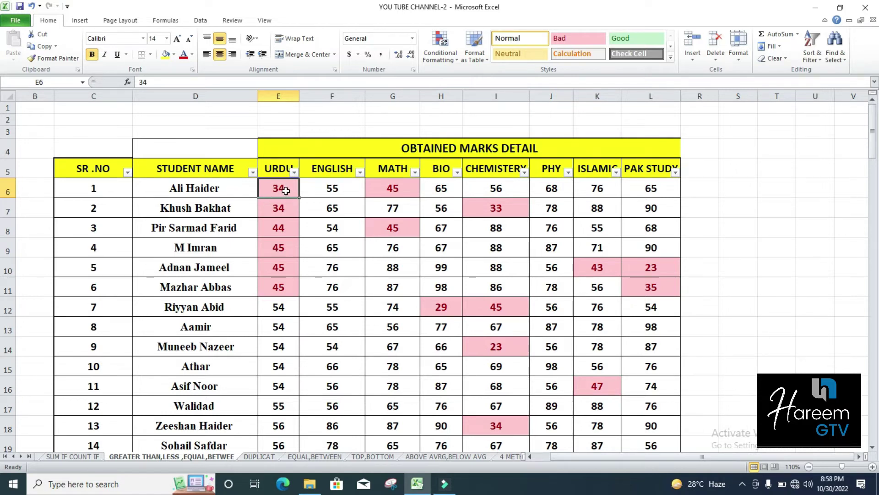
{"action": "left_click", "coordinate": [373, 188]}
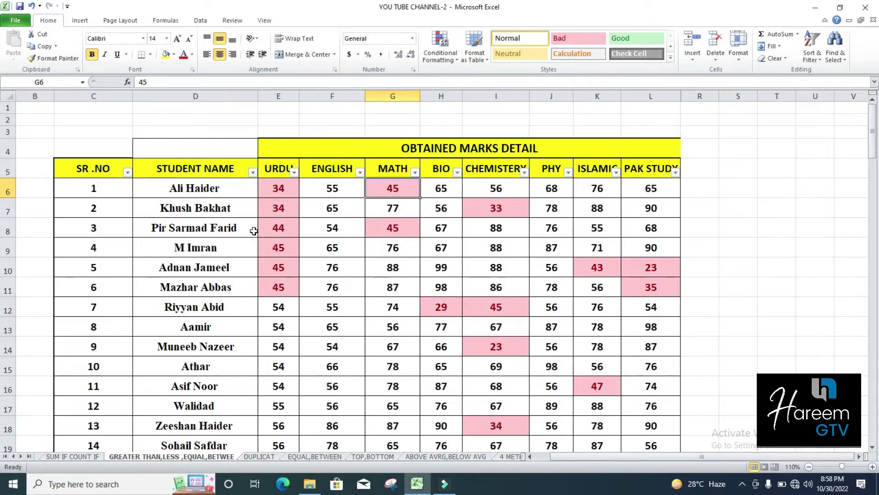
{"action": "left_click", "coordinate": [277, 205]}
{"action": "left_click", "coordinate": [497, 206]}
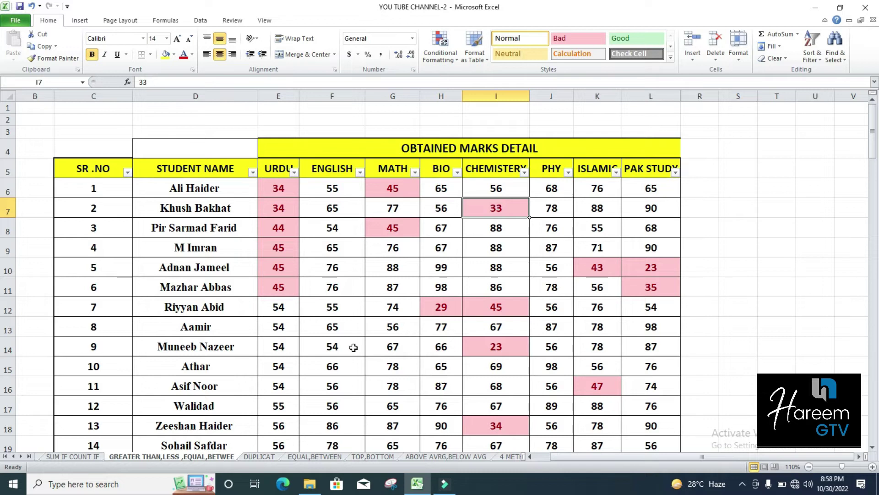
{"action": "left_click", "coordinate": [224, 365]}
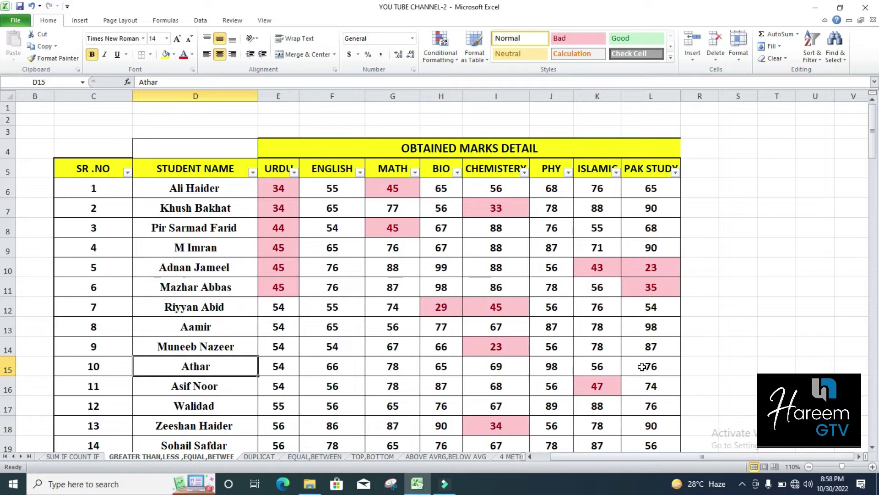
Step: Check the highlighted mark of the student with serial number 11 and undo the less-than-50 highlighting
{"action": "left_click", "coordinate": [228, 387]}
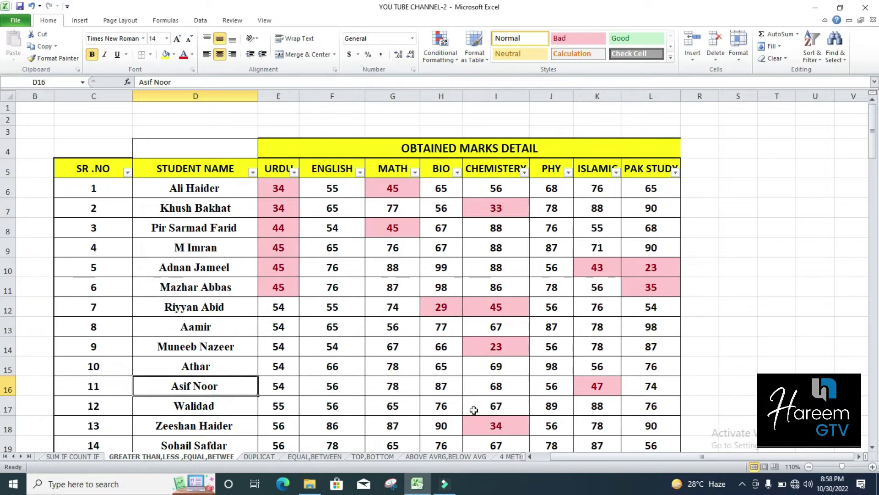
{"action": "left_click", "coordinate": [608, 387]}
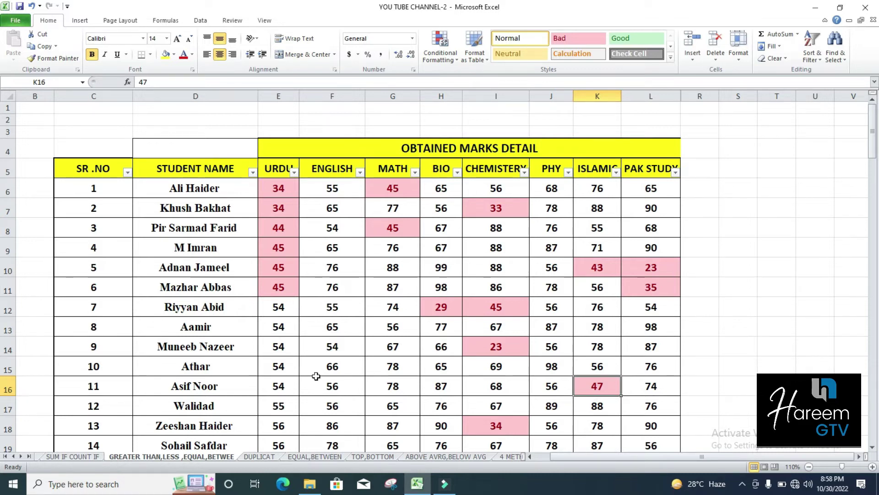
{"action": "left_click_drag", "start_coordinate": [875, 165], "coordinate": [874, 130]}
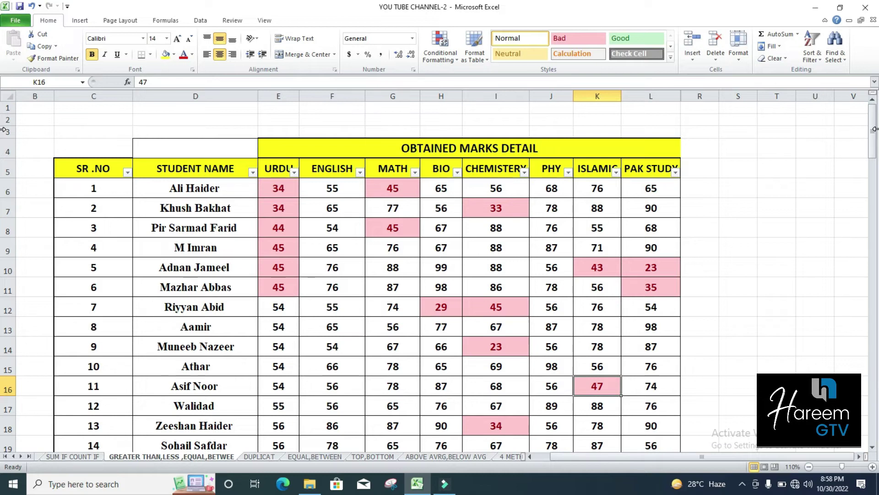
{"action": "key", "text": "ctrl+z"}
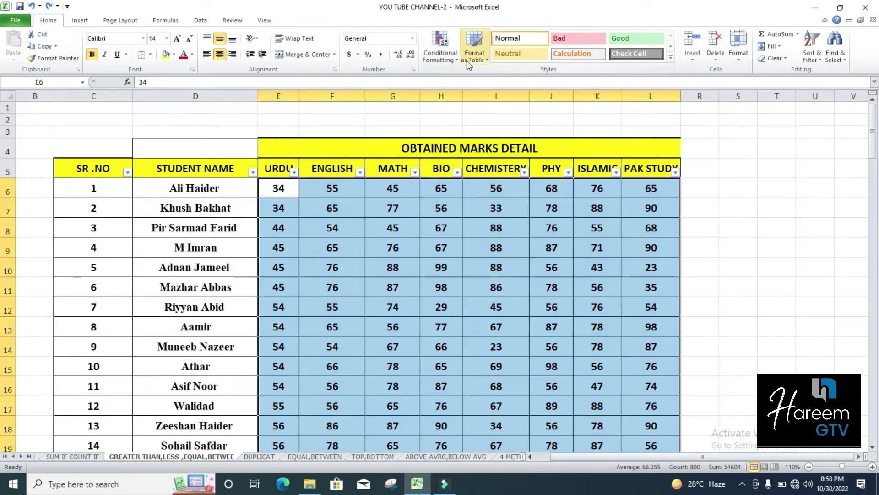
Step: Highlight the marks in E6:L105 that are between 50 and 80 with Red Text
{"action": "left_click", "coordinate": [438, 54]}
{"action": "mouse_move", "coordinate": [469, 76]}
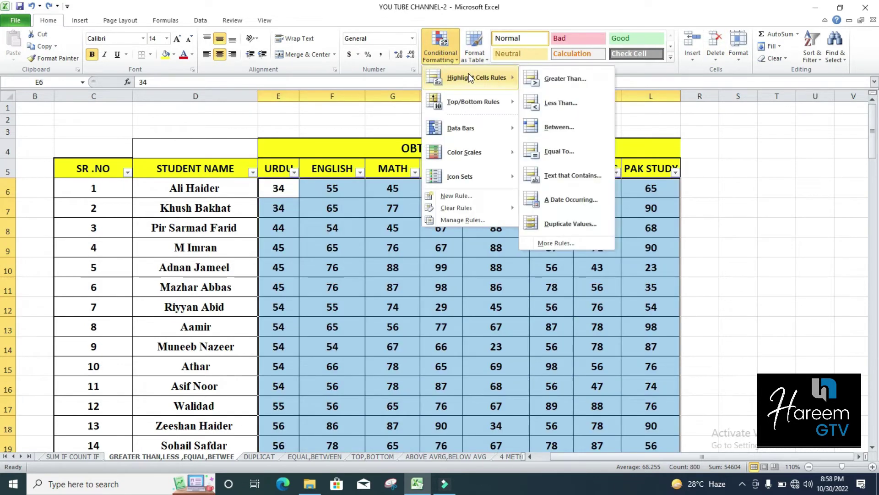
{"action": "left_click", "coordinate": [569, 126]}
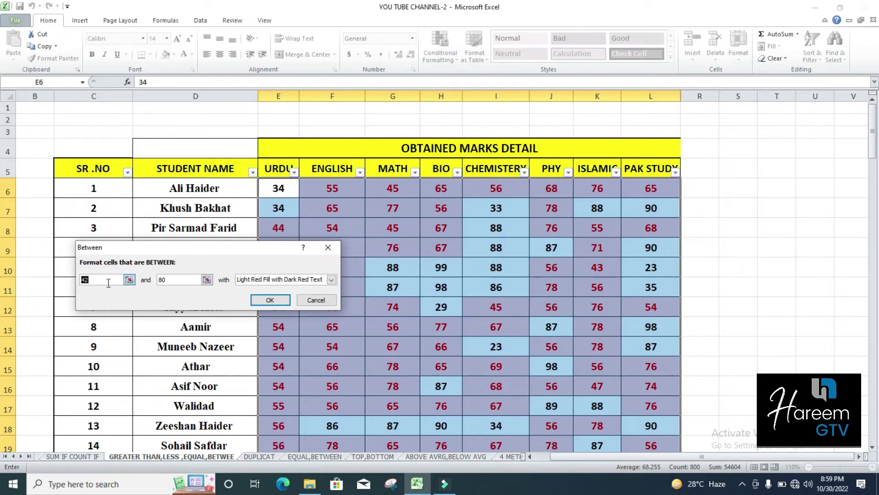
{"action": "type", "text": "5"}
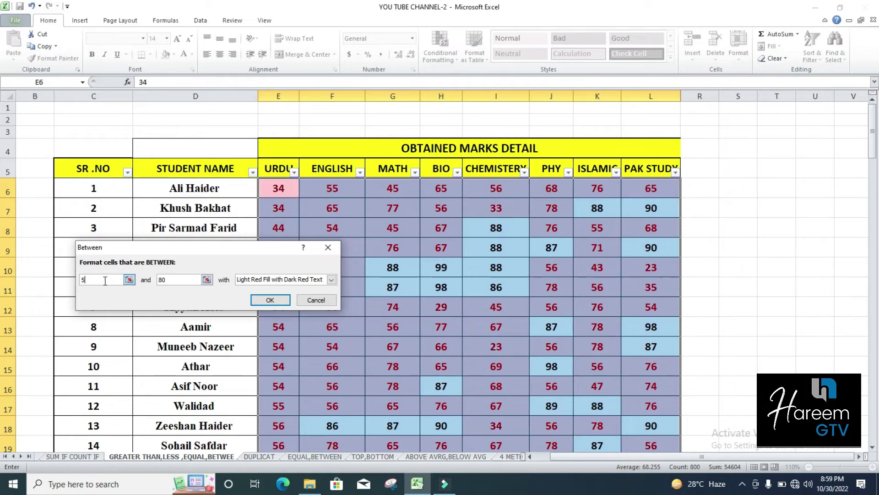
{"action": "type", "text": "0"}
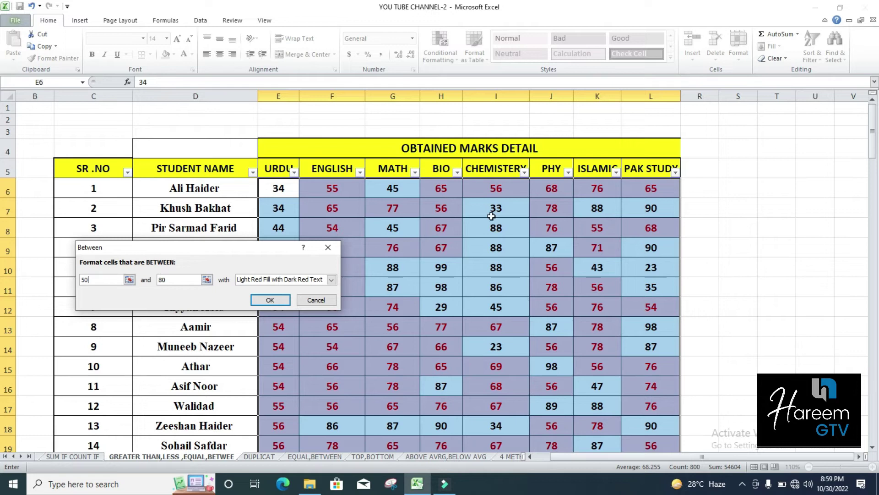
{"action": "left_click", "coordinate": [331, 280]}
{"action": "left_click", "coordinate": [277, 318]}
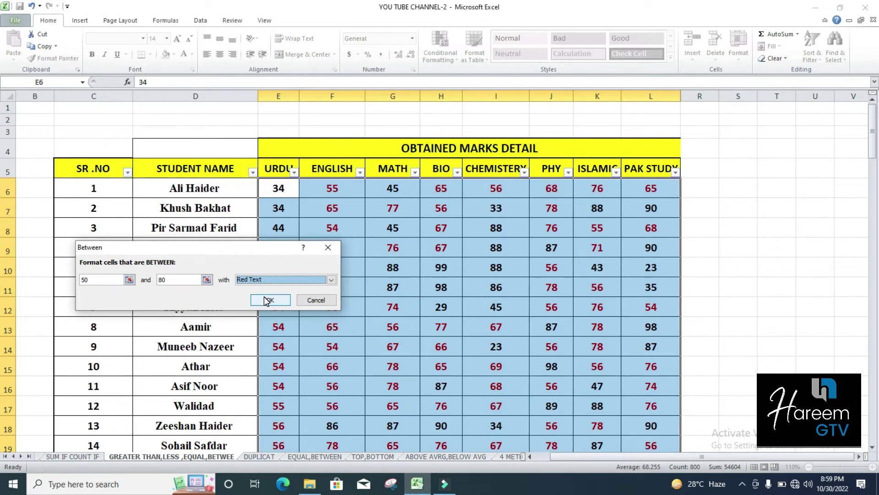
{"action": "left_click", "coordinate": [268, 300]}
{"action": "left_click", "coordinate": [352, 263]}
Step: Go through the first student's marks from URDU to PAK STUDY to check which ones are in red text
{"action": "left_click", "coordinate": [293, 188]}
{"action": "left_click", "coordinate": [293, 188]}
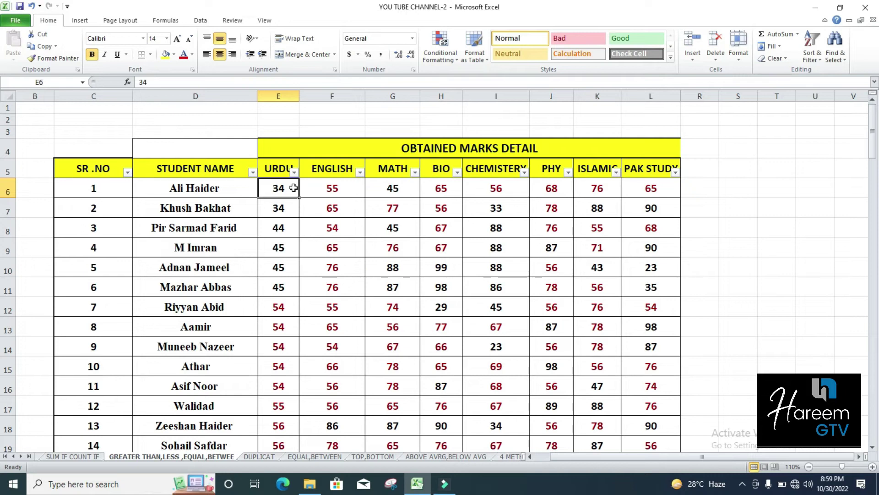
{"action": "key", "text": "Right"}
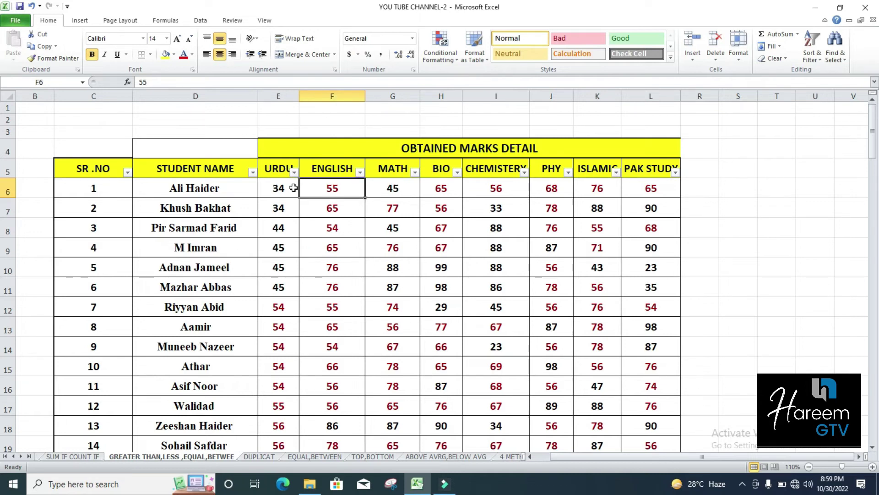
{"action": "key", "text": "Right"}
{"action": "key", "text": "Right"}
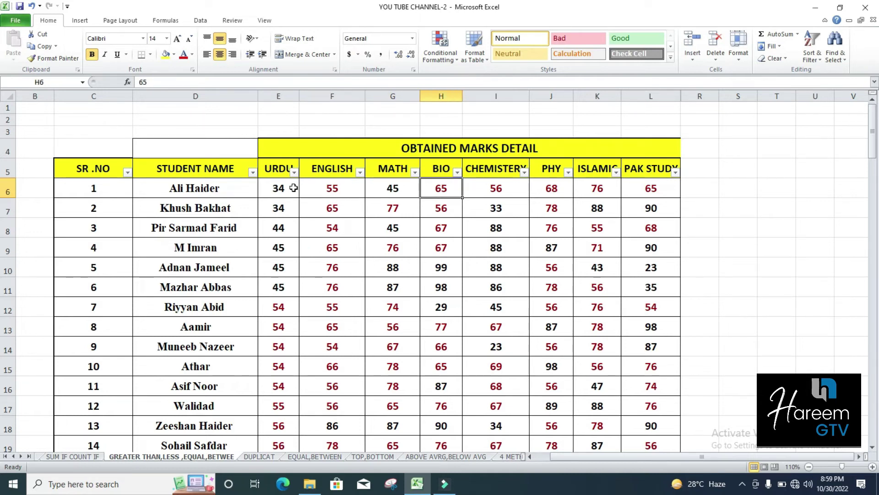
{"action": "key", "text": "Right"}
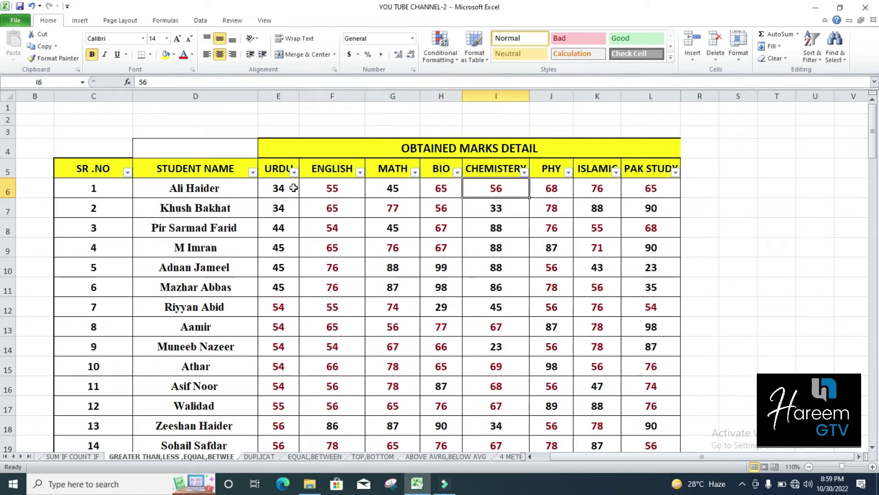
{"action": "key", "text": "Right"}
{"action": "key", "text": "Right"}
{"action": "key", "text": "Right"}
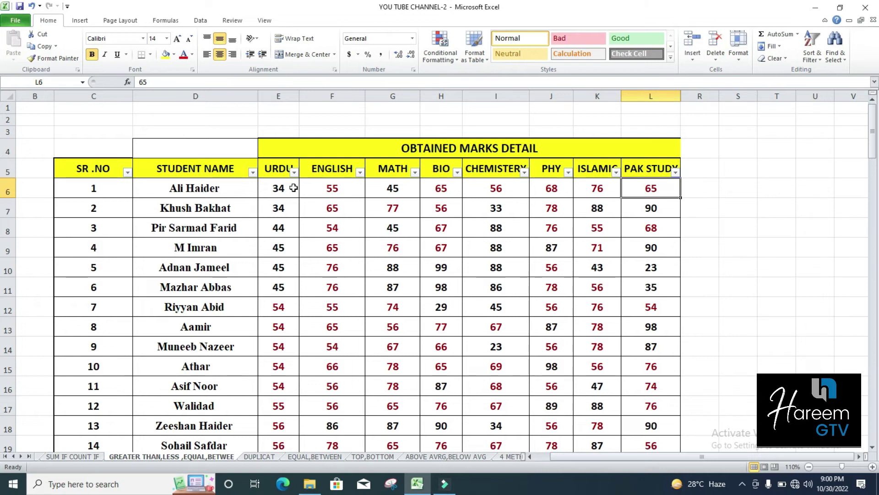
{"action": "key", "text": "Left"}
{"action": "key", "text": "Left"}
{"action": "key", "text": "Left"}
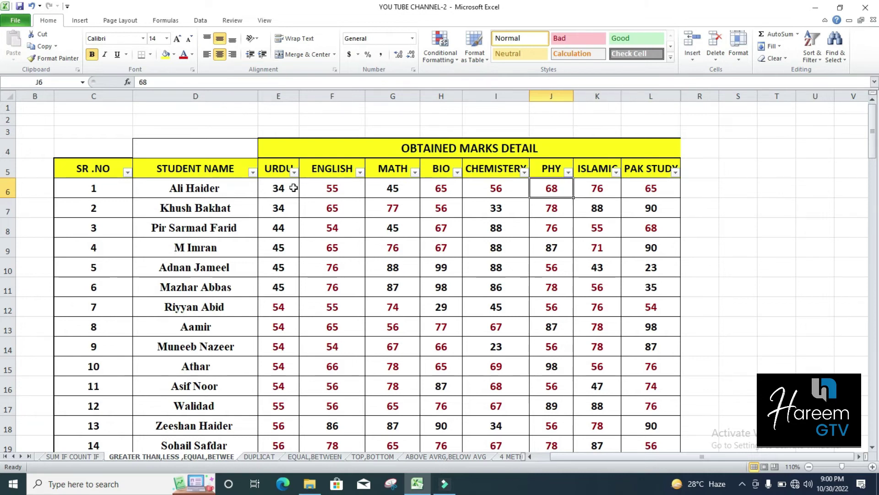
{"action": "key", "text": "Left"}
{"action": "key", "text": "Left"}
{"action": "key", "text": "Left"}
Step: Check the second student's marks across the subjects and the PAK STUDY marks down to row 18 for red text
{"action": "key", "text": "Down"}
{"action": "key", "text": "Right"}
{"action": "key", "text": "Right"}
{"action": "key", "text": "Right"}
{"action": "key", "text": "Right"}
{"action": "key", "text": "Right"}
{"action": "key", "text": "Right"}
{"action": "key", "text": "Down"}
{"action": "key", "text": "Down"}
{"action": "key", "text": "Down"}
{"action": "key", "text": "Down"}
{"action": "key", "text": "Down"}
{"action": "key", "text": "Down"}
{"action": "key", "text": "Down"}
{"action": "key", "text": "Down"}
{"action": "key", "text": "Down"}
{"action": "key", "text": "Down"}
{"action": "key", "text": "Down"}
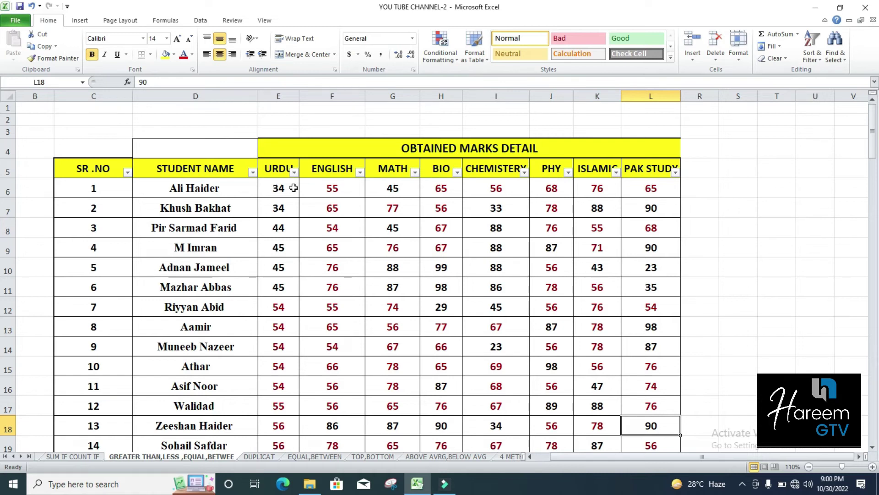
Step: Go through the URDU marks from row 14 down to row 50 to check which ones are in red text
{"action": "left_click", "coordinate": [279, 339]}
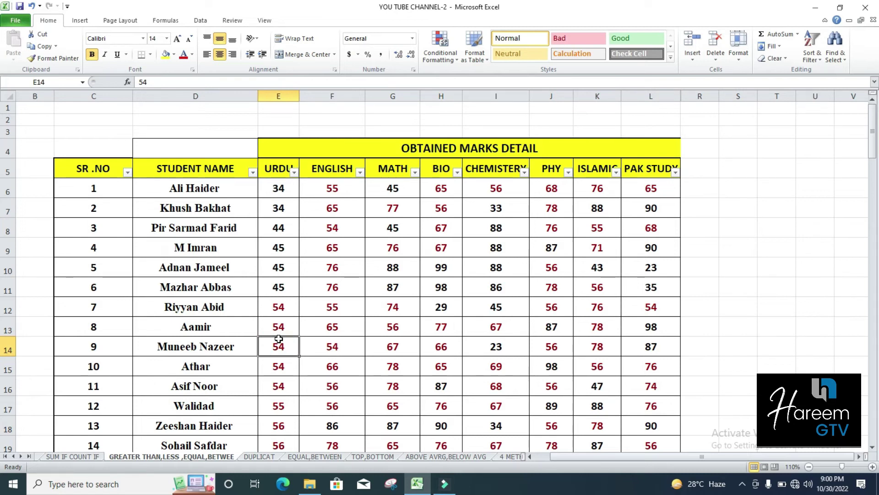
{"action": "key", "text": "Down"}
{"action": "key", "text": "Down"}
{"action": "key", "text": "Down"}
{"action": "key", "text": "Down"}
{"action": "key", "text": "Down"}
{"action": "key", "text": "Down"}
{"action": "key", "text": "Down"}
{"action": "key", "text": "Down"}
{"action": "key", "text": "Down"}
{"action": "key", "text": "Down"}
{"action": "key", "text": "Down"}
{"action": "key", "text": "Down"}
{"action": "key", "text": "Down"}
{"action": "key", "text": "Down"}
{"action": "key", "text": "Down"}
{"action": "key", "text": "Down"}
{"action": "key", "text": "Down"}
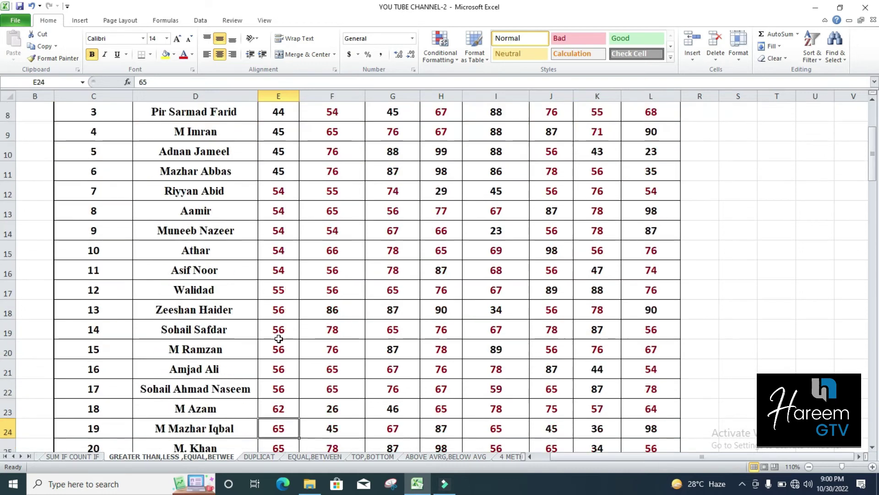
{"action": "key", "text": "Down"}
{"action": "key", "text": "Down"}
{"action": "key", "text": "Down"}
{"action": "key", "text": "Down"}
{"action": "key", "text": "Down"}
{"action": "key", "text": "Down"}
{"action": "key", "text": "Down"}
{"action": "key", "text": "Down"}
{"action": "key", "text": "Down"}
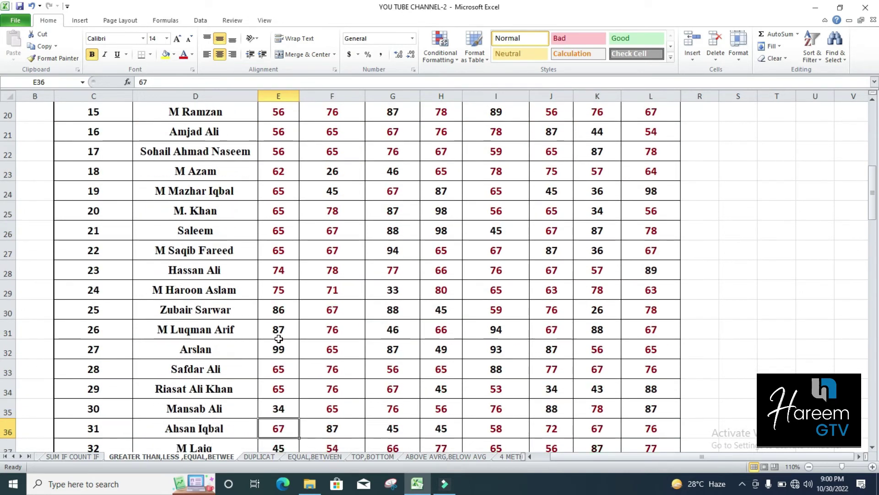
{"action": "key", "text": "Down"}
{"action": "key", "text": "Down"}
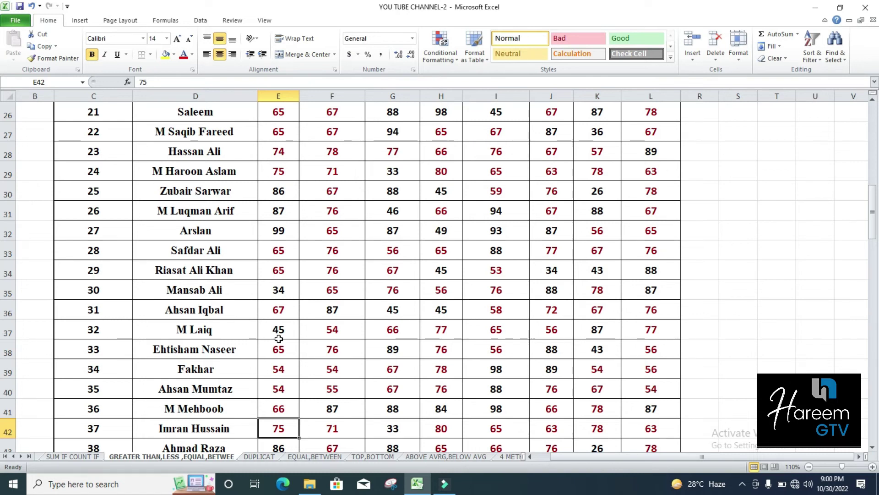
{"action": "key", "text": "Down"}
{"action": "key", "text": "Down"}
{"action": "key", "text": "Down"}
{"action": "key", "text": "Down"}
{"action": "key", "text": "Down"}
{"action": "key", "text": "Down"}
{"action": "key", "text": "Down"}
{"action": "key", "text": "Down"}
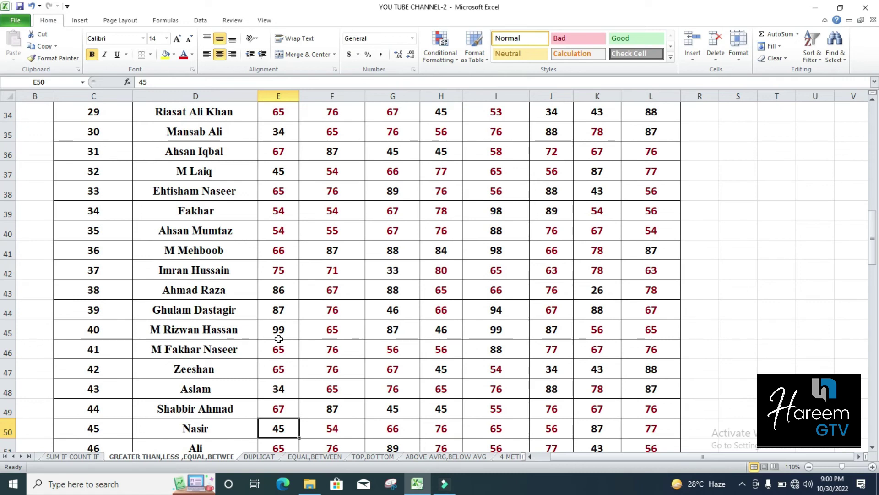
Step: Undo the 50-to-80 formatting and highlight the marks in E6:L105 equal to 88 with Light Red Fill with Dark Red Text
{"action": "key", "text": "ctrl+z"}
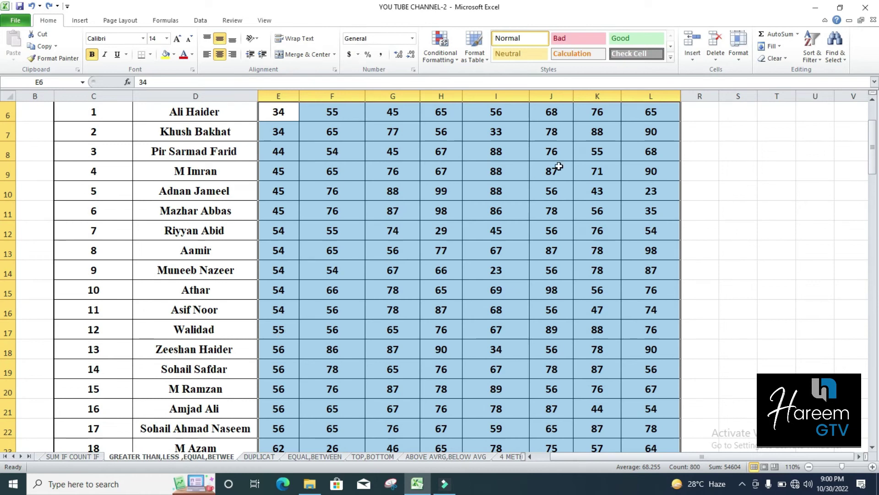
{"action": "left_click", "coordinate": [442, 58]}
{"action": "mouse_move", "coordinate": [498, 87]}
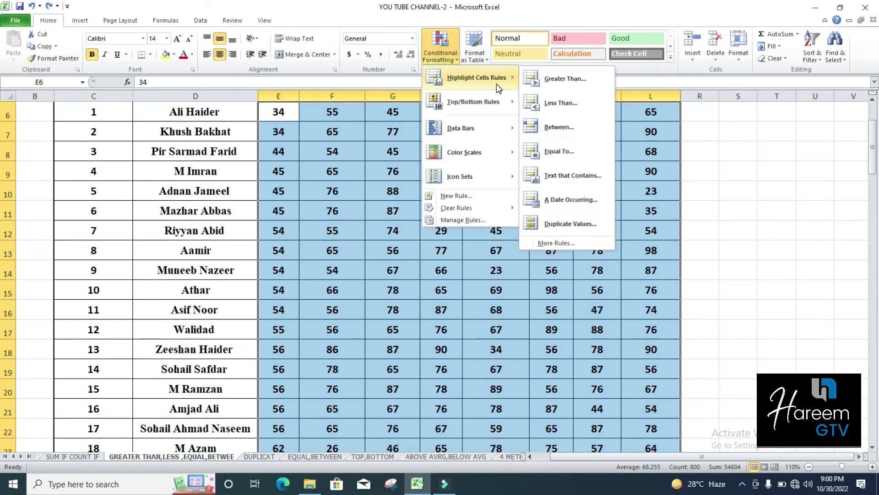
{"action": "left_click", "coordinate": [551, 151]}
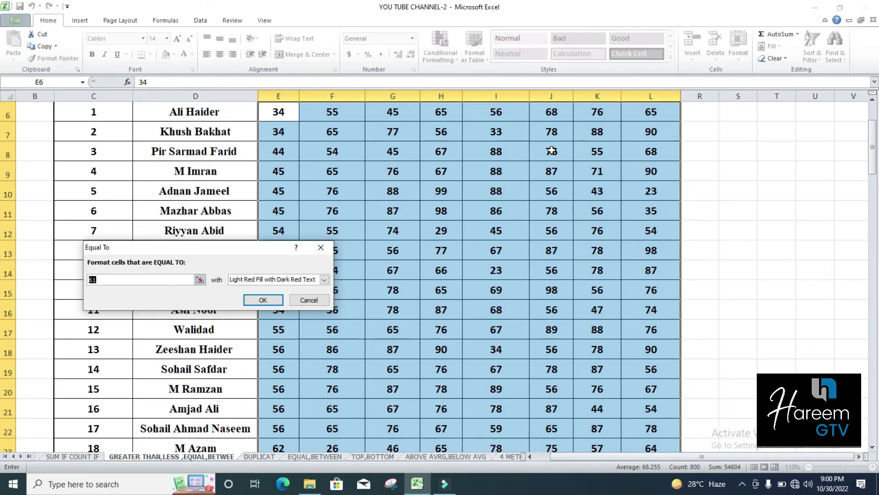
{"action": "type", "text": "80"}
{"action": "key", "text": "BackSpace"}
{"action": "type", "text": "88"}
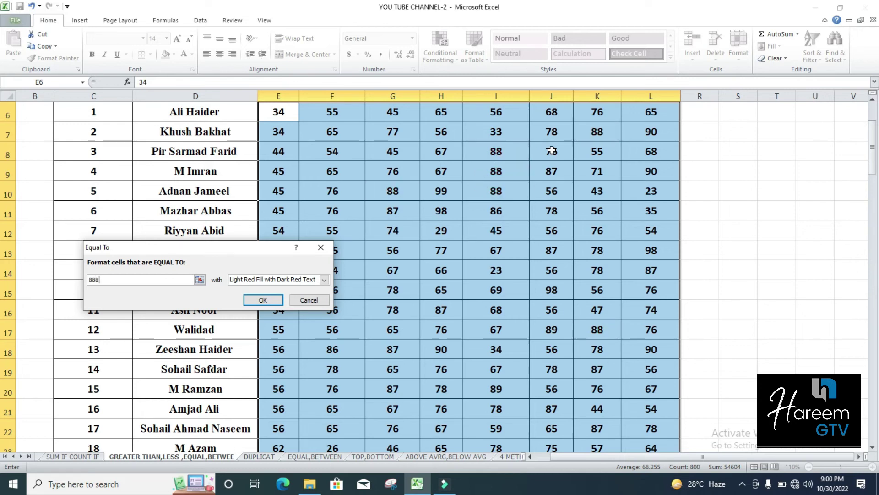
{"action": "key", "text": "BackSpace"}
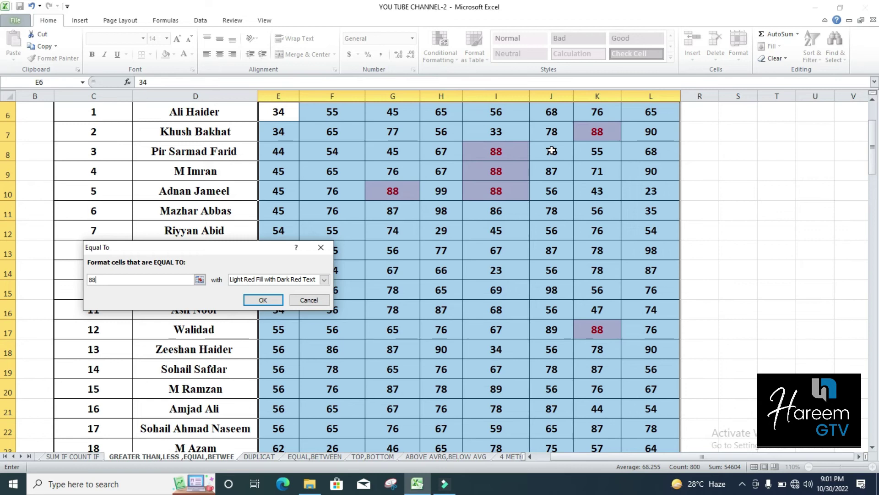
{"action": "left_click", "coordinate": [264, 301]}
{"action": "left_click", "coordinate": [467, 270]}
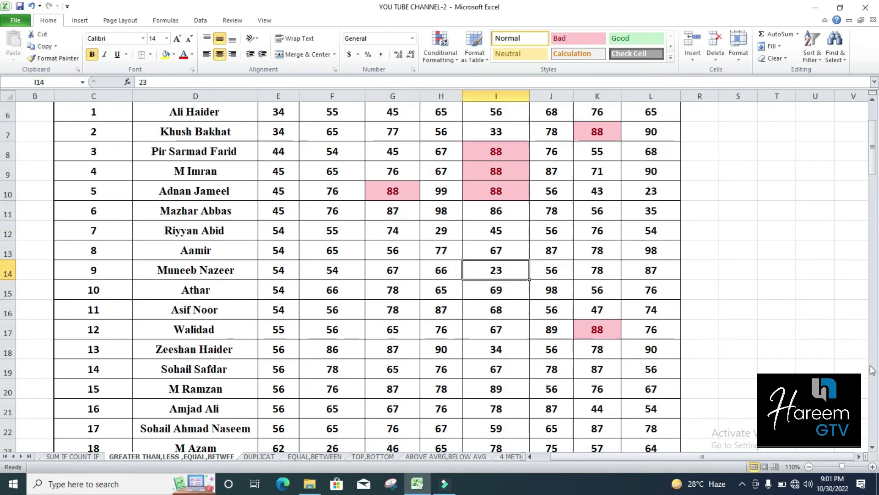
Step: Undo the equal-to-88 highlighting and select the first student's URDU mark in E6
{"action": "mouse_move", "coordinate": [872, 156]}
{"action": "left_mouse_down"}
{"action": "mouse_move", "coordinate": [877, 140]}
{"action": "mouse_move", "coordinate": [877, 421]}
{"action": "mouse_move", "coordinate": [878, 144]}
{"action": "left_mouse_up"}
{"action": "left_click_drag", "start_coordinate": [877, 145], "coordinate": [877, 138]}
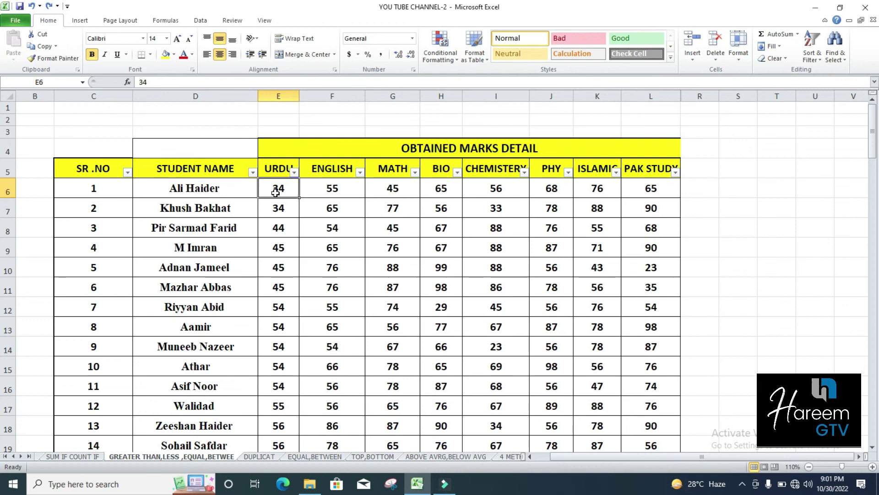
{"action": "left_click", "coordinate": [432, 55]}
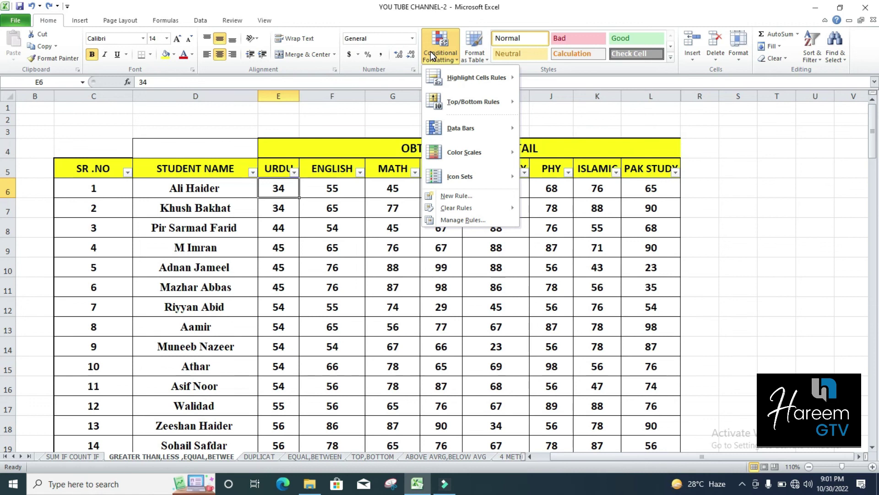
{"action": "left_click", "coordinate": [319, 158]}
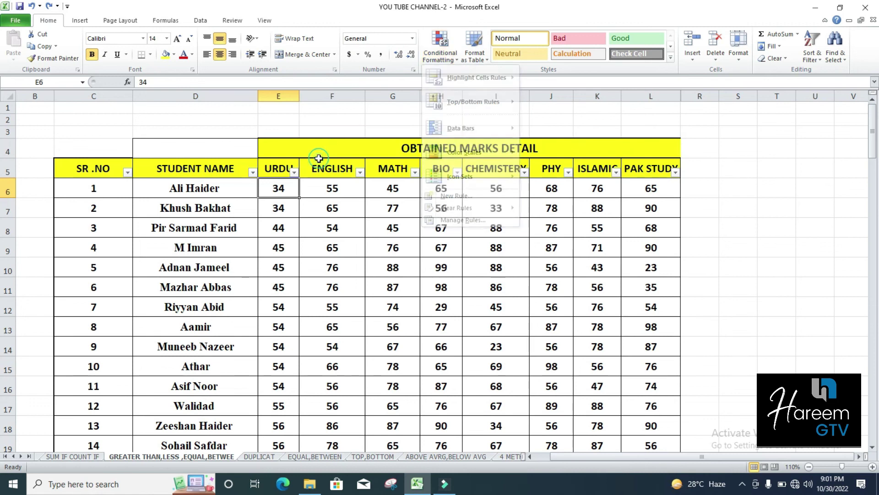